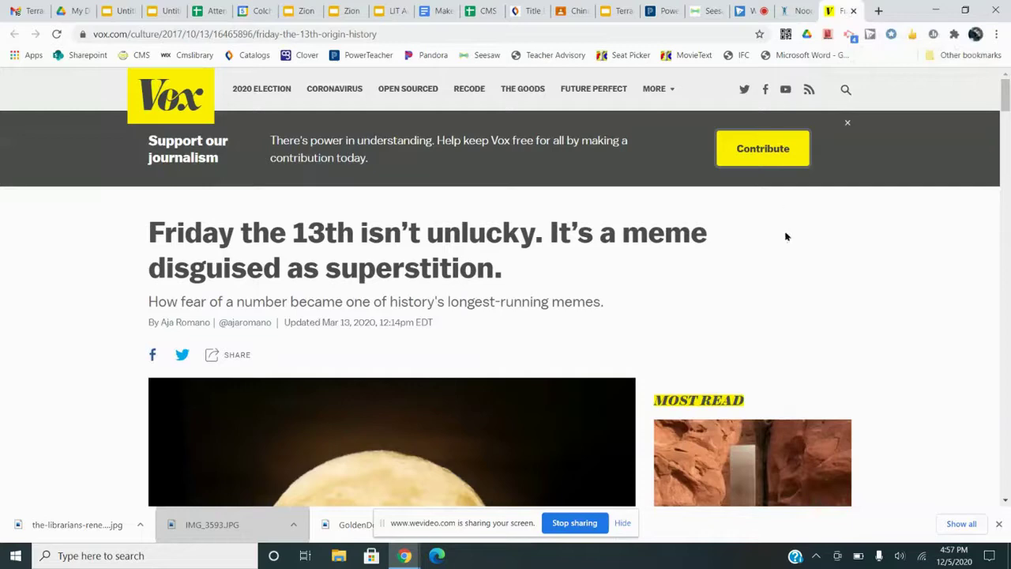
- Copy the article's two paragraphs running from "Humans have always been fascinated with numbers" to "terrified of the number all his life."
{"action": "left_click_drag", "start_coordinate": [1004, 105], "coordinate": [1008, 209]}
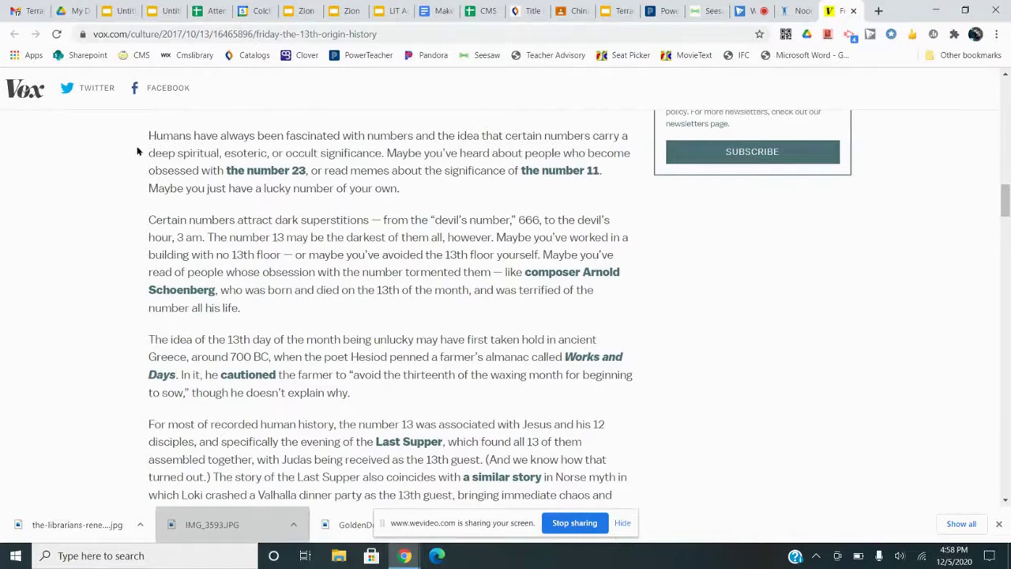
{"action": "left_click_drag", "start_coordinate": [147, 136], "coordinate": [276, 309]}
{"action": "key", "text": "ctrl+c"}
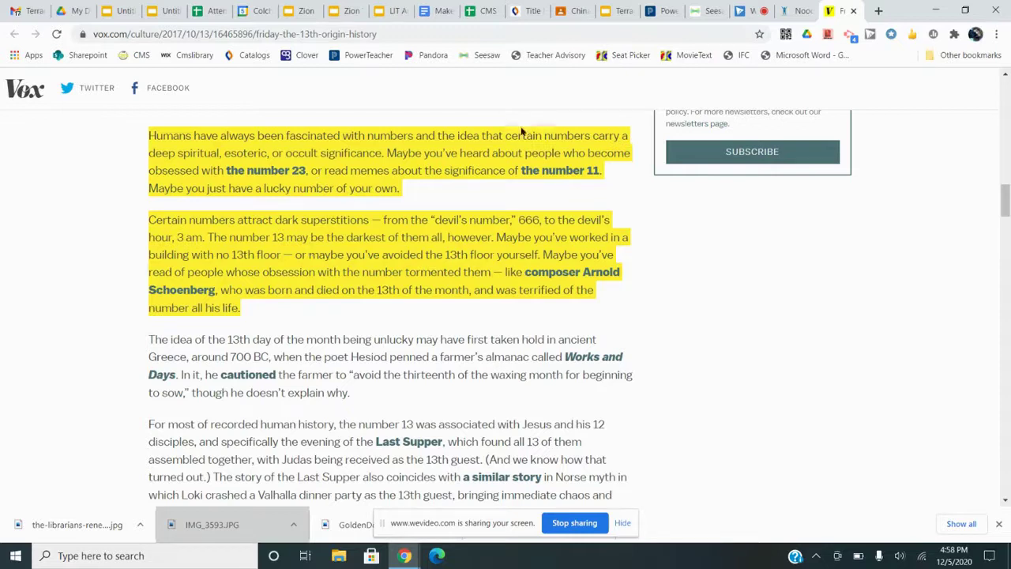
- Switch to NoodleTools and start a new notecard in the Social Media Research project
{"action": "left_click", "coordinate": [794, 10]}
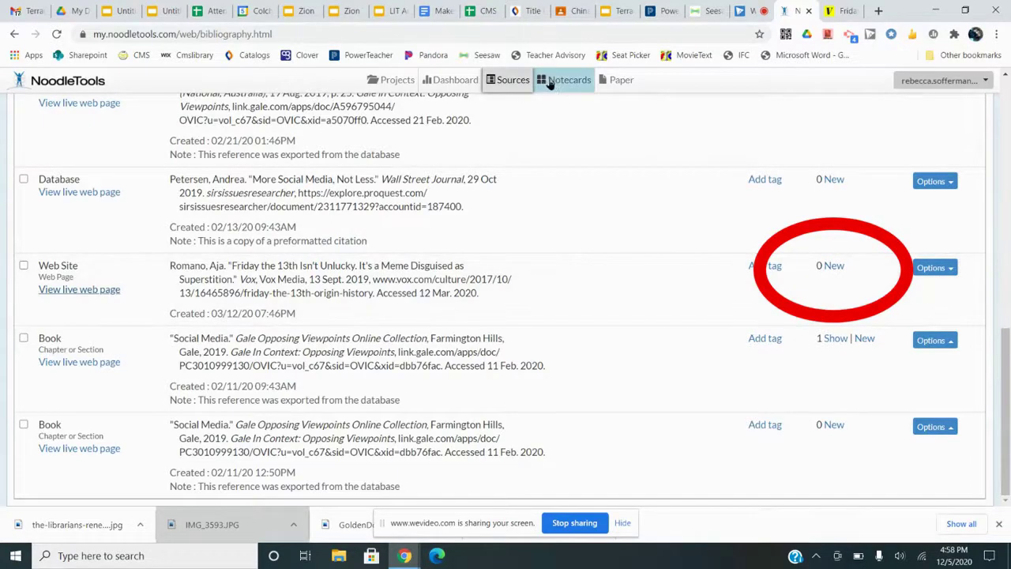
{"action": "left_click", "coordinate": [554, 82]}
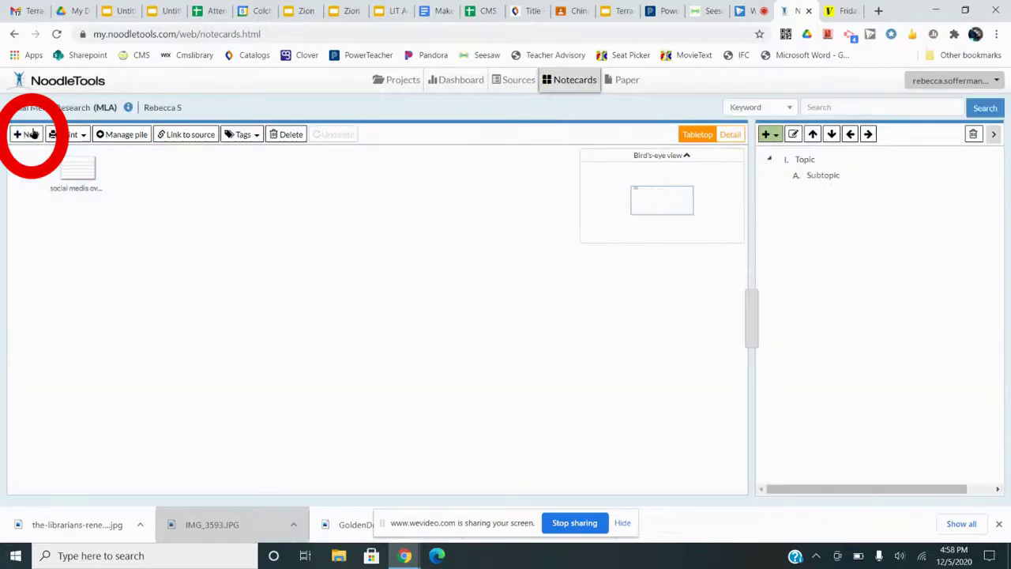
{"action": "left_click", "coordinate": [32, 135]}
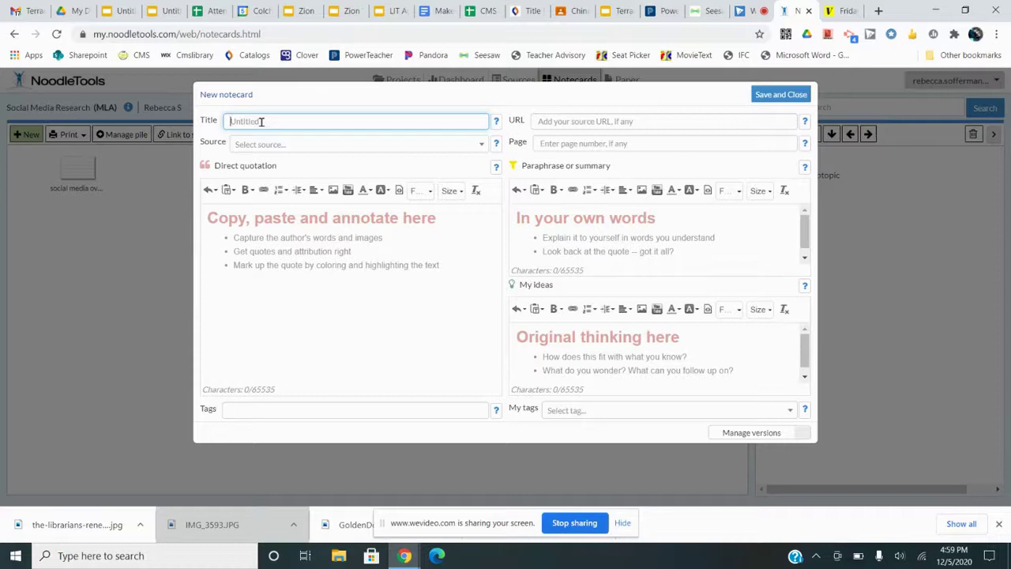
- Title the notecard "Overview" and set its source to the "Friday the 13th Isn't Unlucky" article
{"action": "type", "text": "Overview"}
{"action": "left_click", "coordinate": [289, 146]}
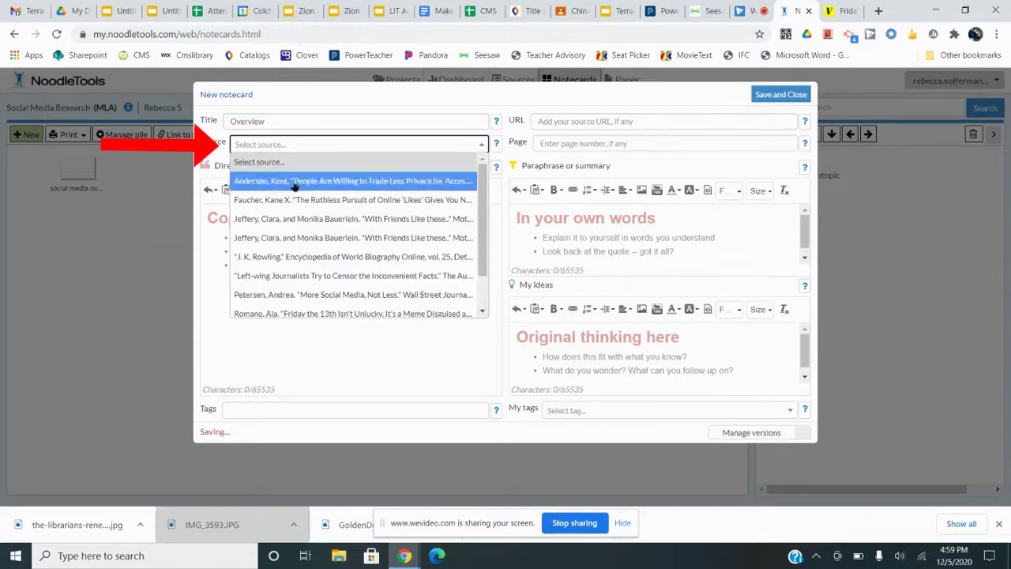
{"action": "left_click", "coordinate": [349, 313]}
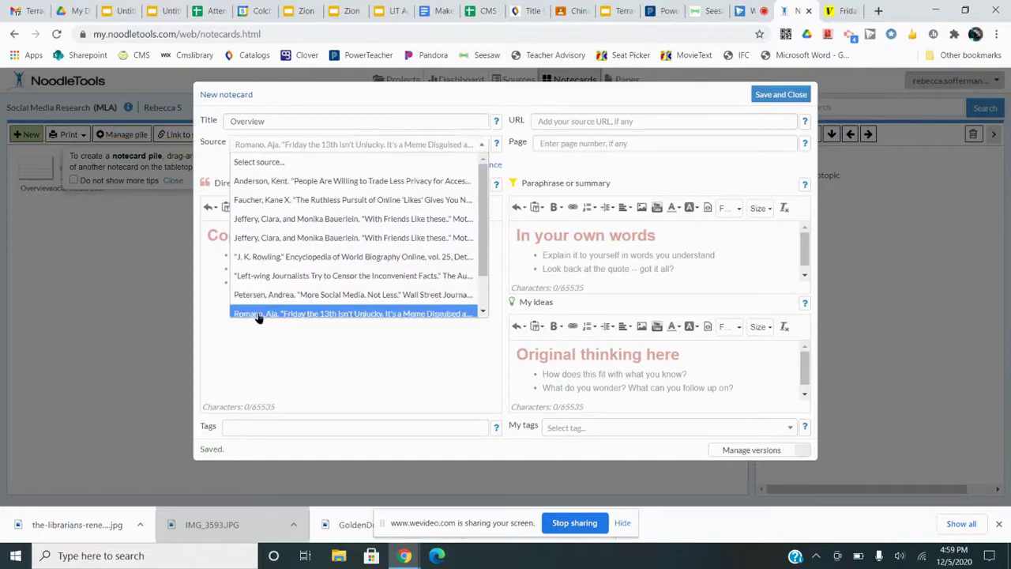
{"action": "left_click", "coordinate": [255, 315]}
- Paste the copied article paragraphs as the notecard's direct quotation and look through them
{"action": "left_click", "coordinate": [210, 233]}
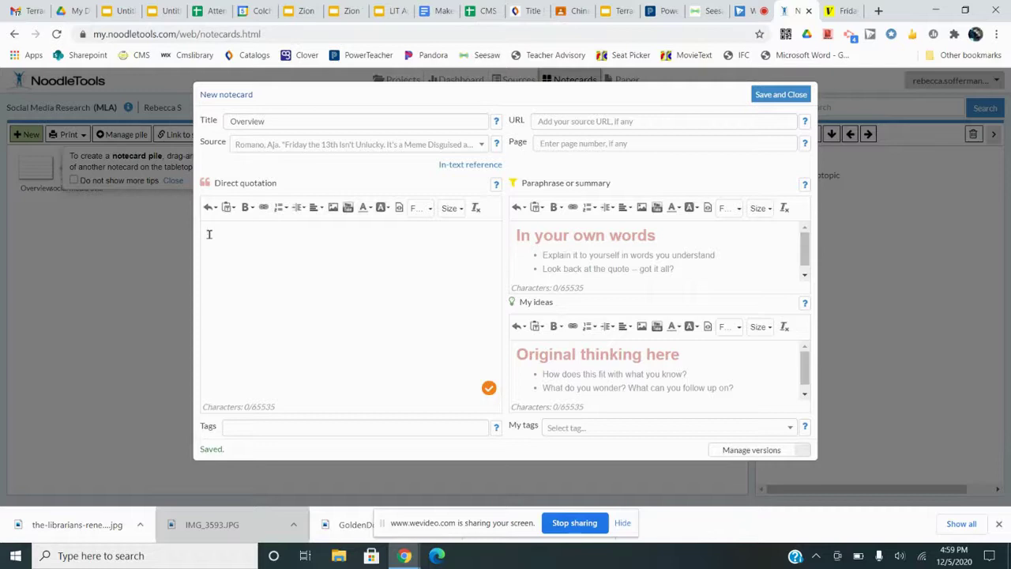
{"action": "key", "text": "ctrl+v"}
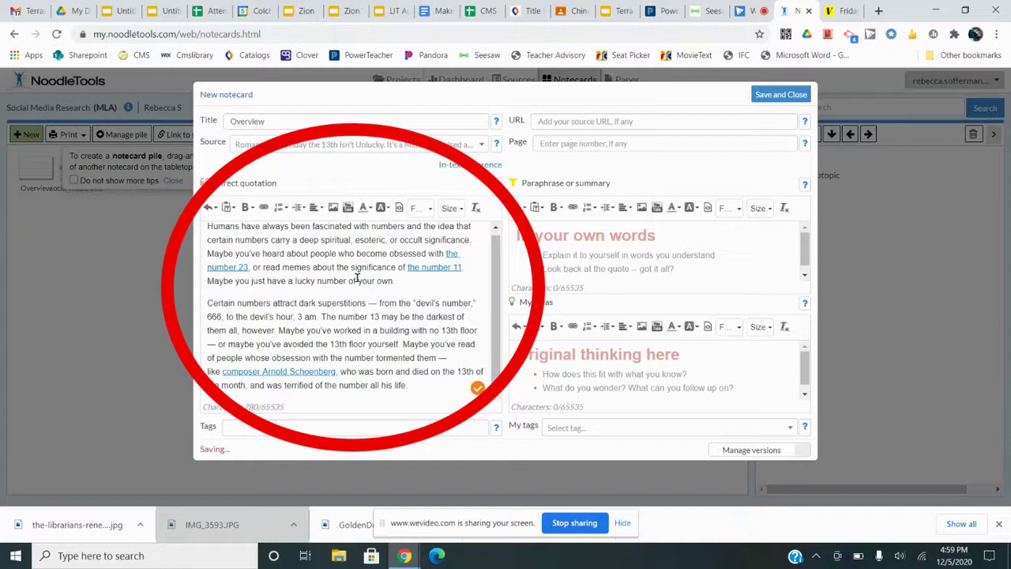
{"action": "scroll", "coordinate": [498, 256], "scroll_direction": "up", "scroll_amount": 1}
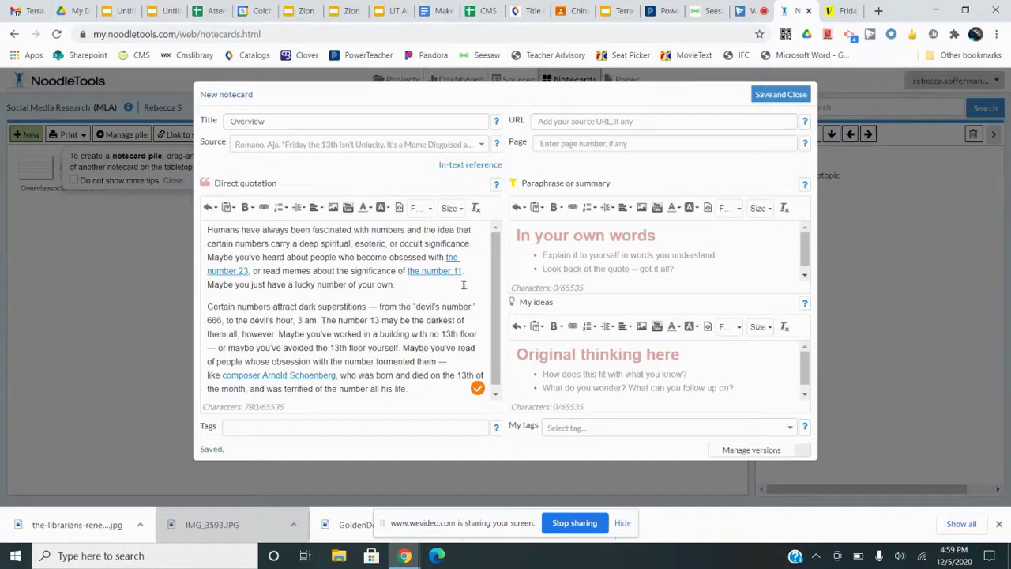
{"action": "scroll", "coordinate": [366, 324], "scroll_direction": "down", "scroll_amount": 1}
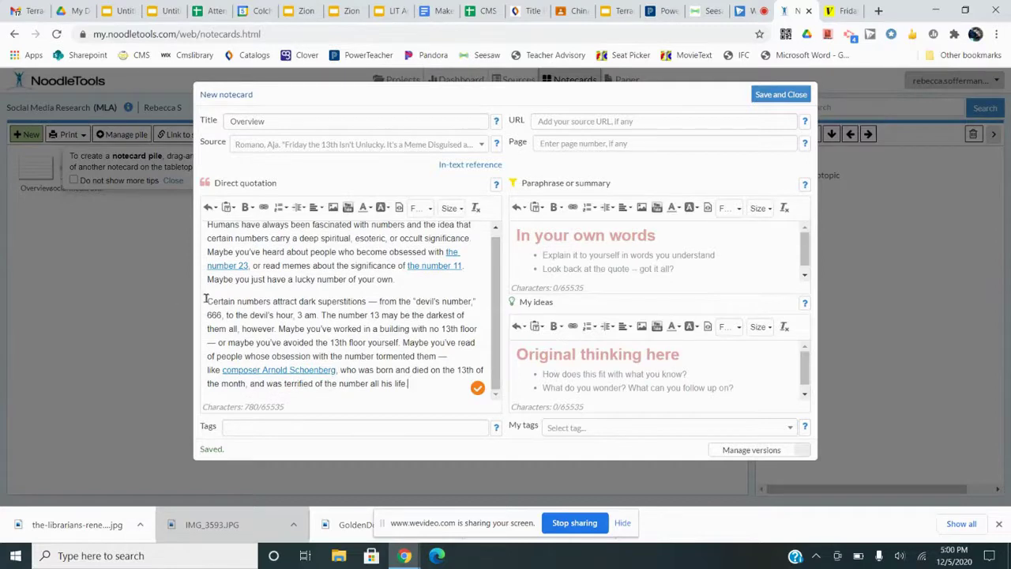
- Highlight the quotation's passage "Certain numbers attract dark superstitions" through "the devil's hour, 3 am" with a cyan background
{"action": "left_click_drag", "start_coordinate": [204, 300], "coordinate": [317, 315]}
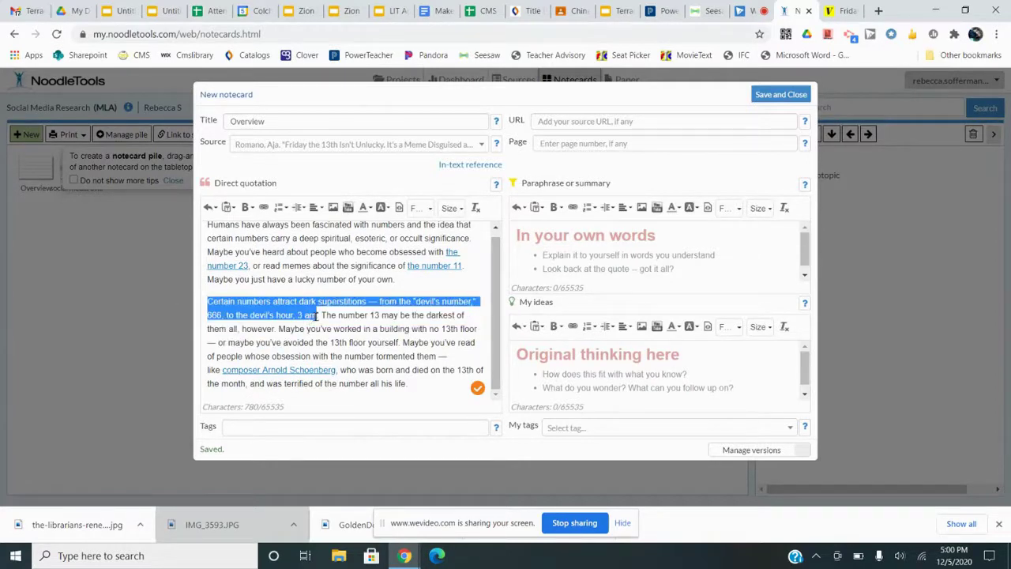
{"action": "left_click", "coordinate": [382, 208]}
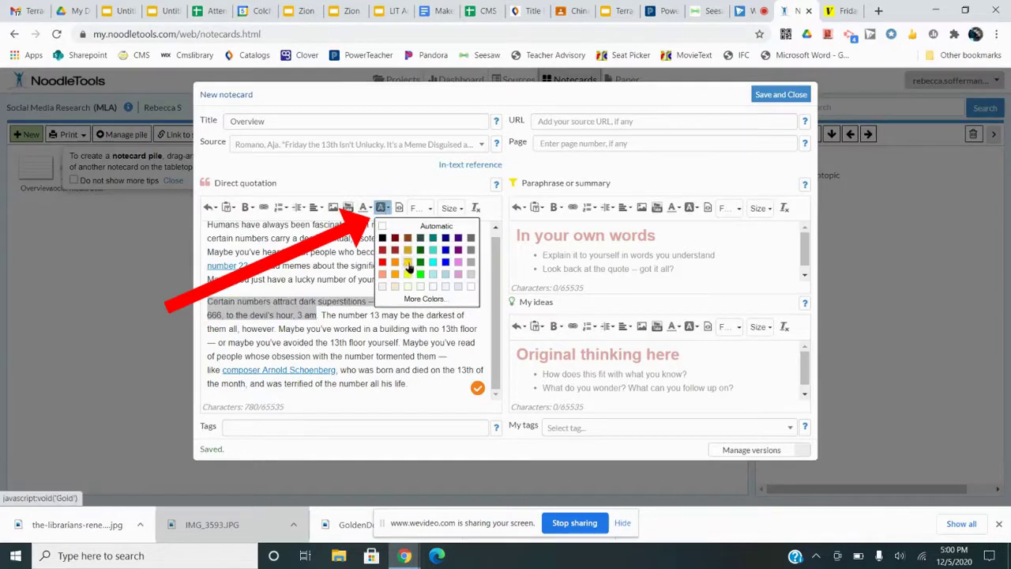
{"action": "left_click", "coordinate": [433, 262]}
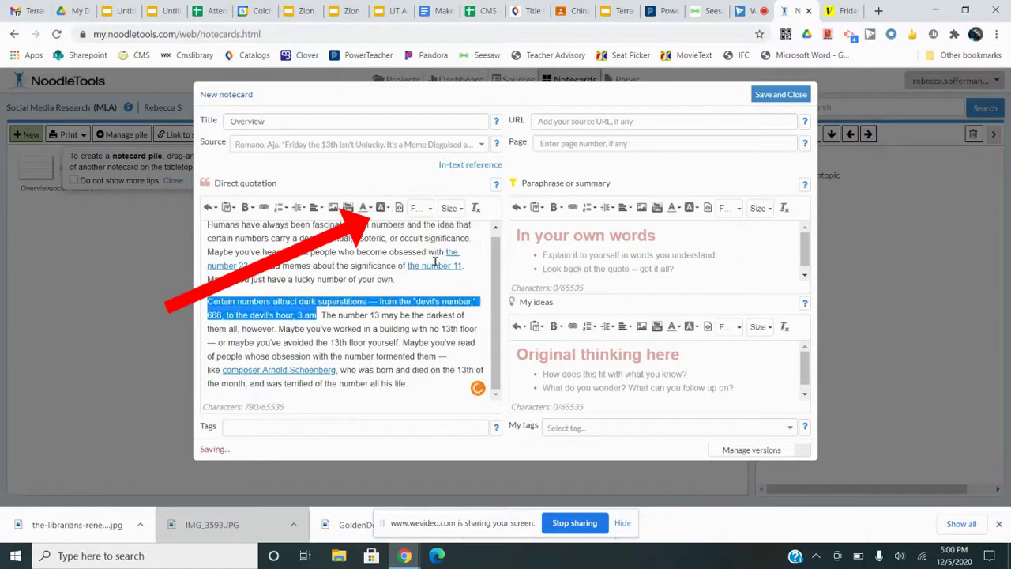
{"action": "left_click", "coordinate": [333, 368]}
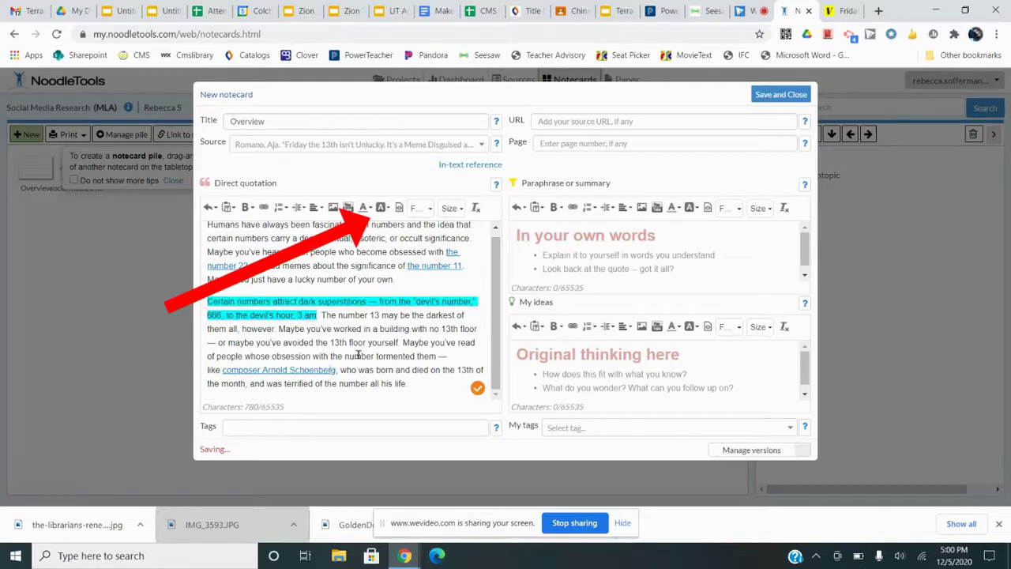
{"action": "left_click_drag", "start_coordinate": [399, 342], "coordinate": [399, 356]}
{"action": "left_click", "coordinate": [399, 356]}
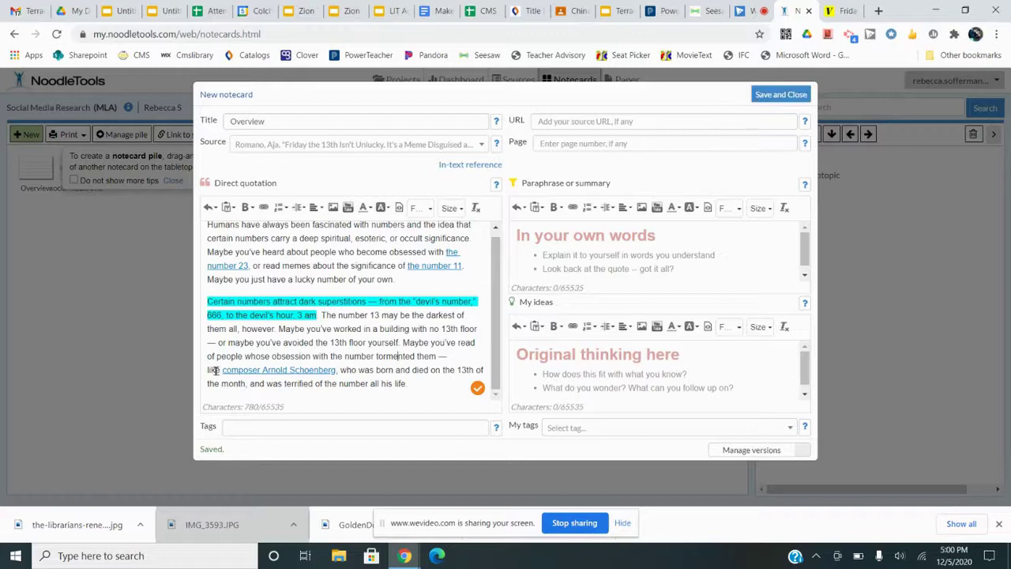
- Apply the cyan background to the passage from "composer Arnold Schoenberg" to the end of the quotation
{"action": "left_click_drag", "start_coordinate": [222, 369], "coordinate": [406, 392]}
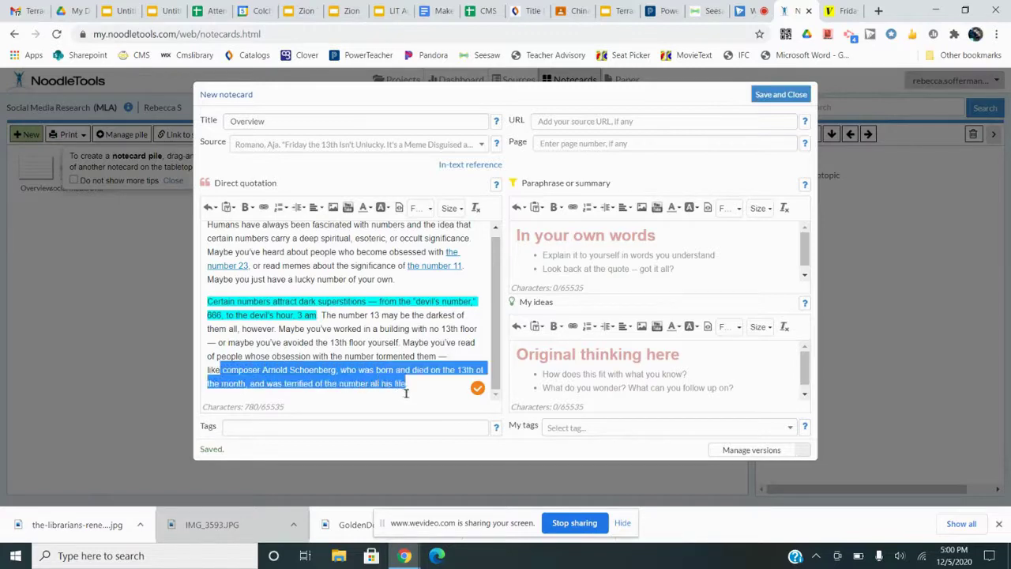
{"action": "left_click", "coordinate": [382, 212]}
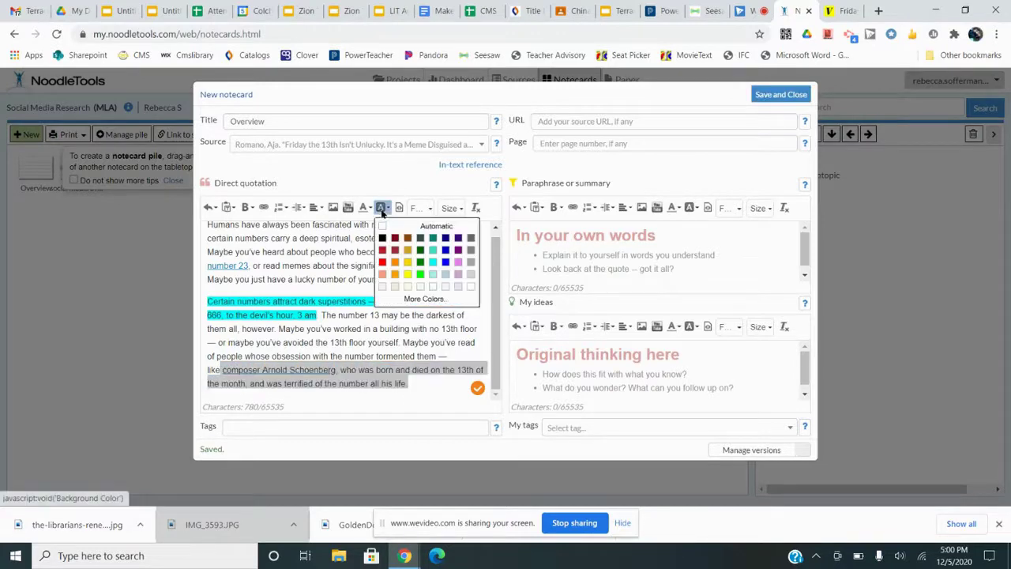
{"action": "left_click", "coordinate": [436, 265]}
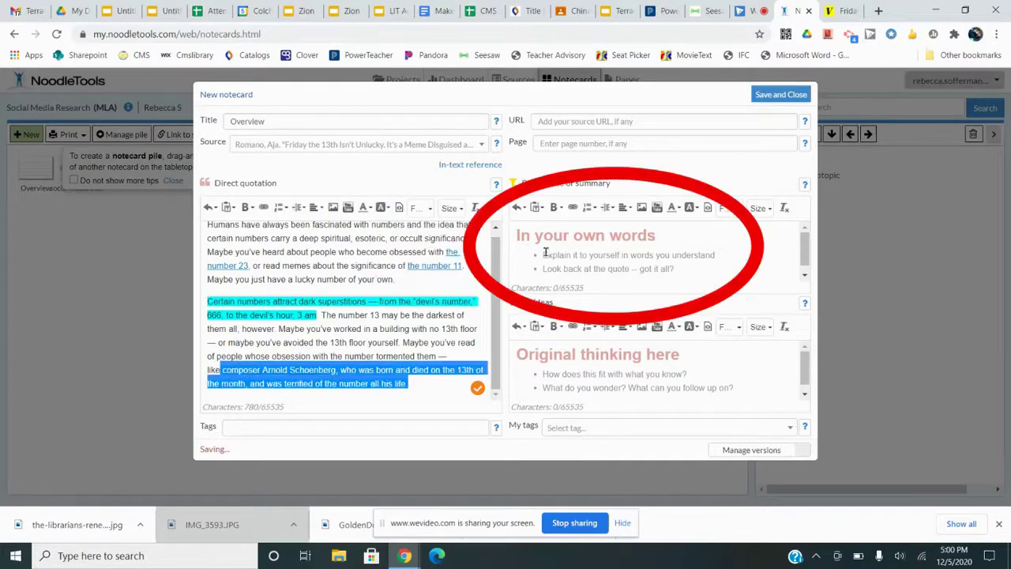
- Enter "The number 13 isn't unlucky" as the paraphrase and "This notecard should come first" under My ideas
{"action": "left_click", "coordinate": [544, 235]}
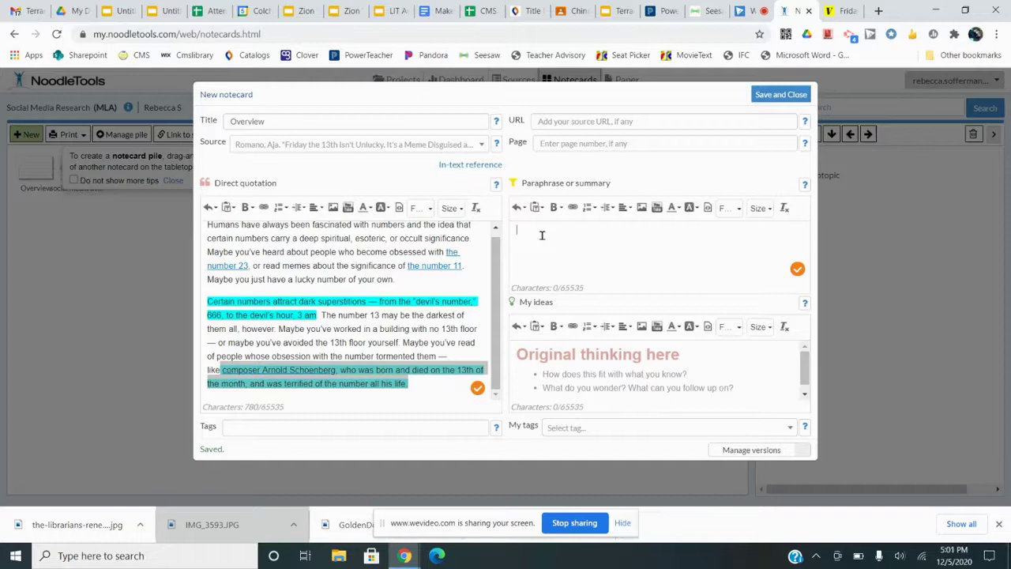
{"action": "type", "text": "The number 13 isn't unlucky"}
{"action": "left_click", "coordinate": [522, 361]}
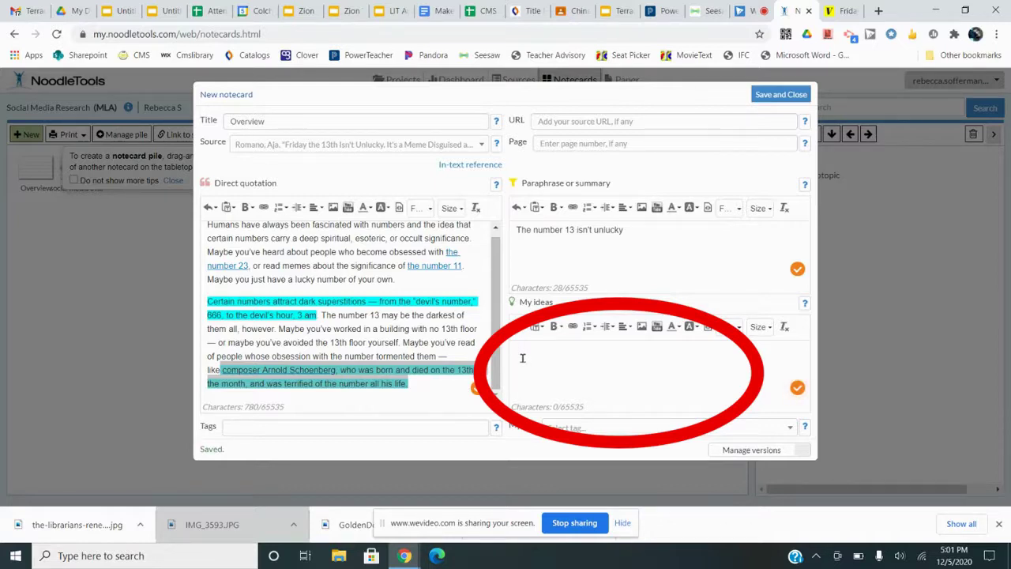
{"action": "type", "text": "This note"}
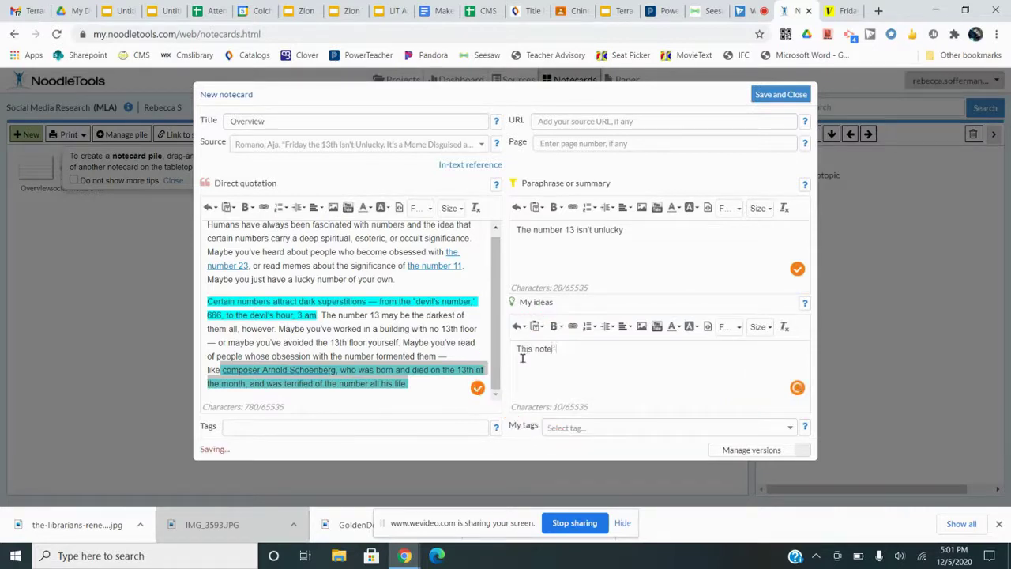
{"action": "key", "text": "BackSpace"}
{"action": "type", "text": "card should"}
{"action": "type", "text": "ome first"}
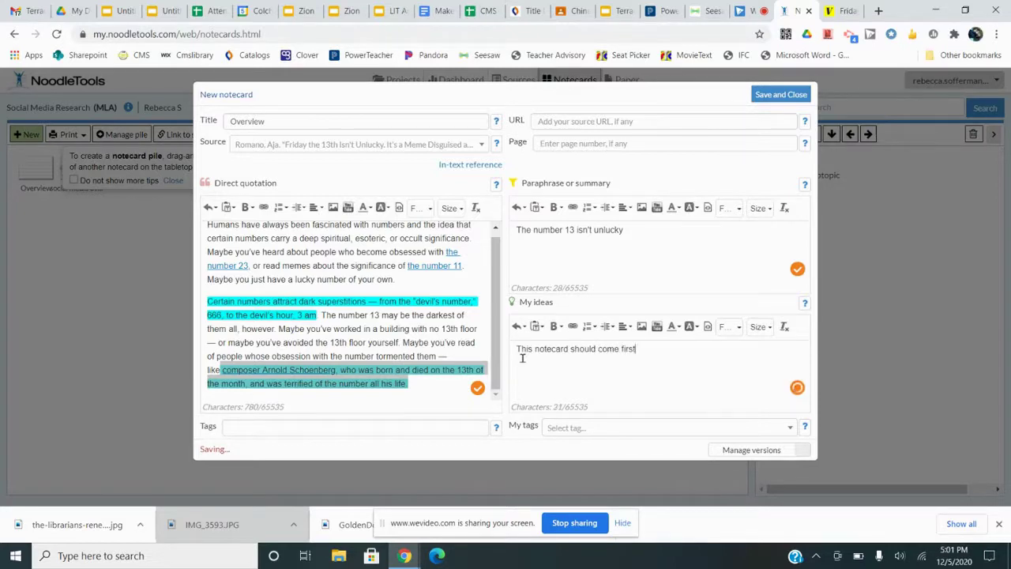
- Add the idea lines "Related to article on …" and "Who is Arnold Schoenberg?", and save and close the notecard
{"action": "key", "text": "Return"}
{"action": "type", "text": "Related to article on"}
{"action": "key", "text": "Return"}
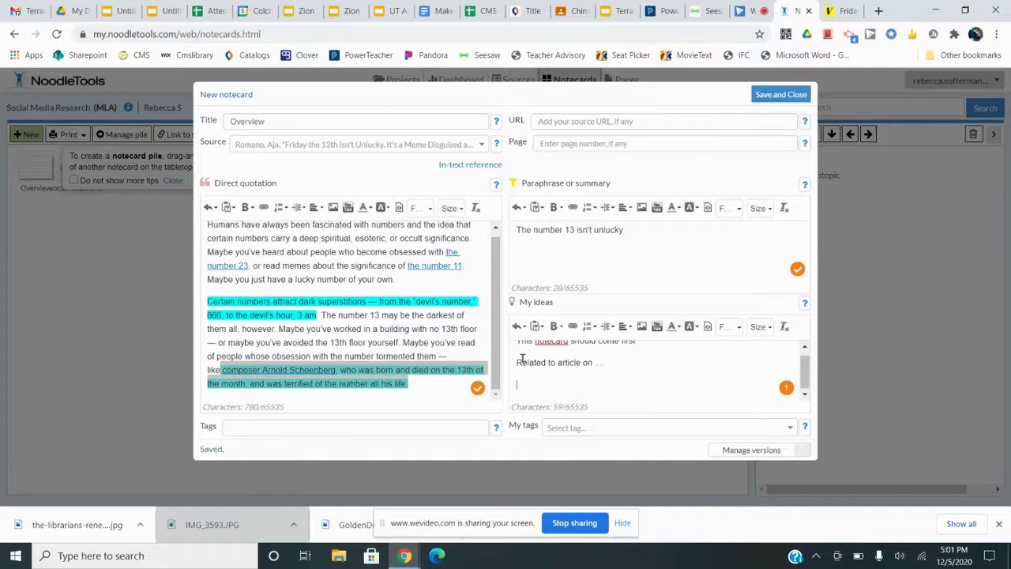
{"action": "type", "text": "Who is Arnold Schoenberg?"}
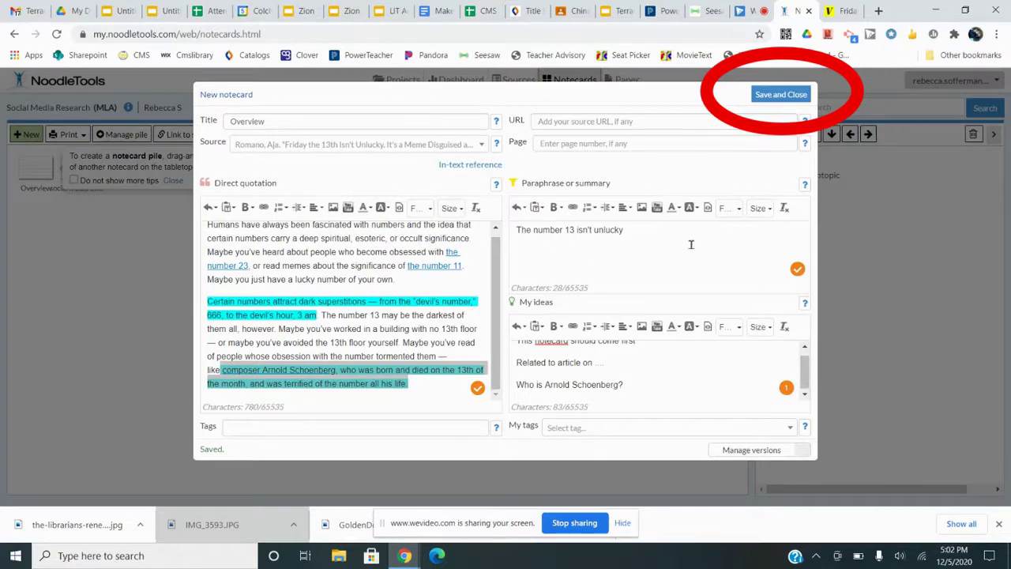
{"action": "left_click", "coordinate": [780, 94]}
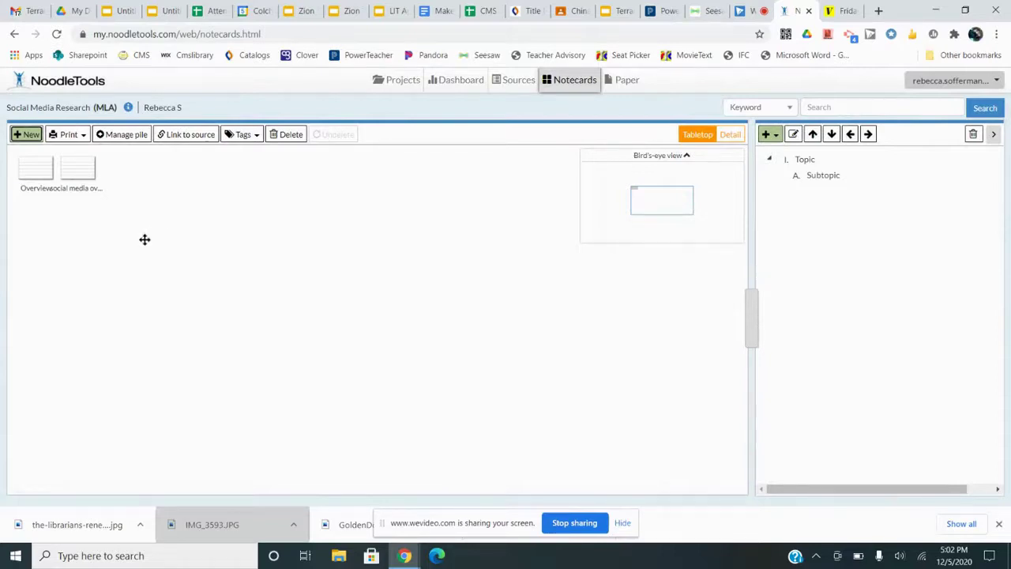
- Open the existing "social media overview" notecard from the tabletop to view its contents
{"action": "mouse_move", "coordinate": [82, 173]}
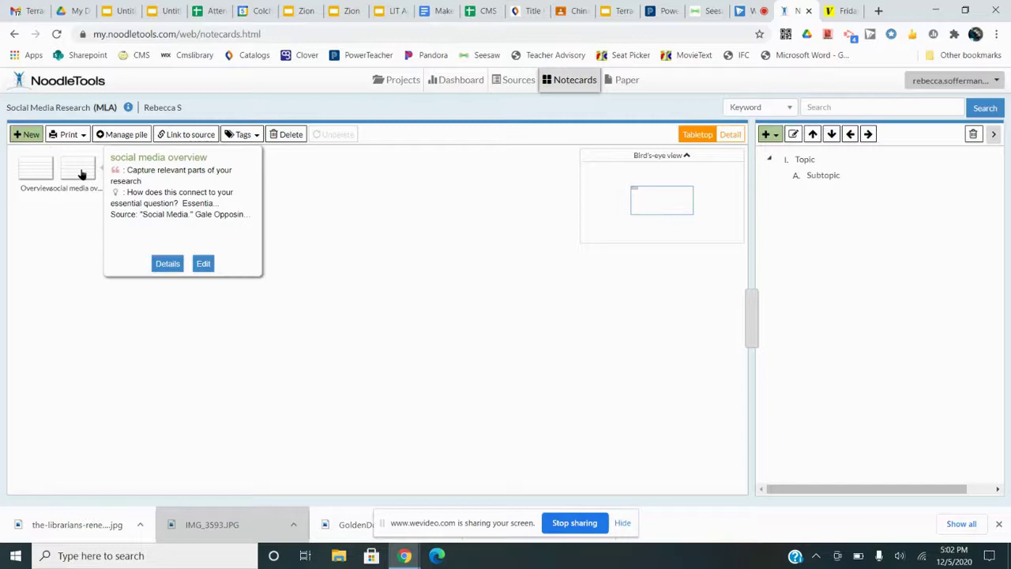
{"action": "double_click", "coordinate": [82, 173]}
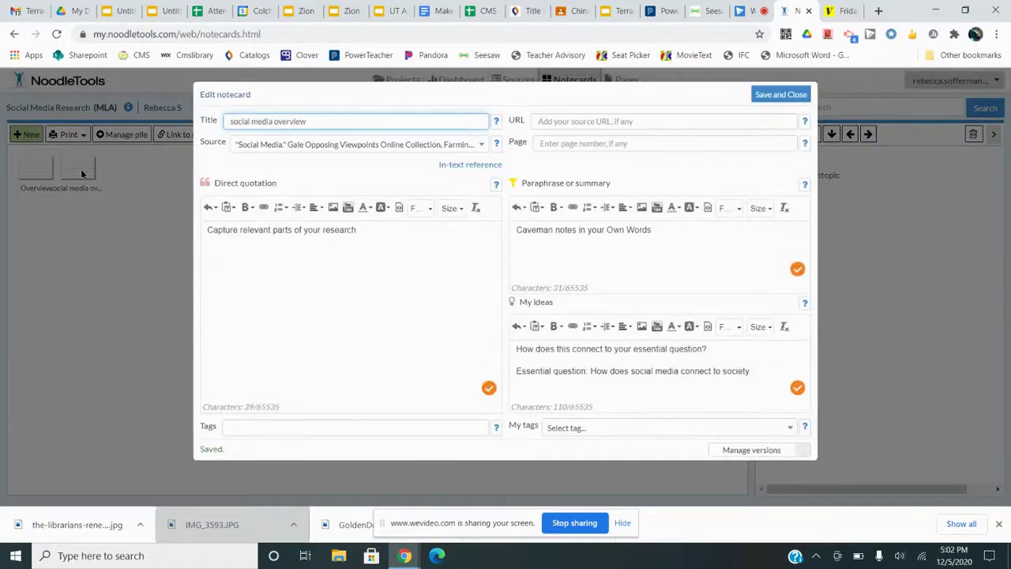